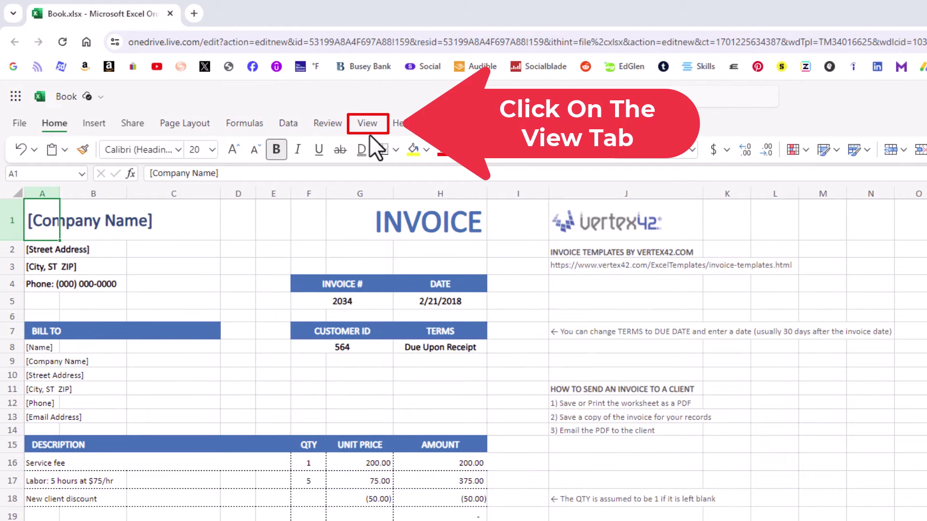
Step: Turn off the Formula Bar option on the View tab to hide it above the invoice sheet
click(369, 128)
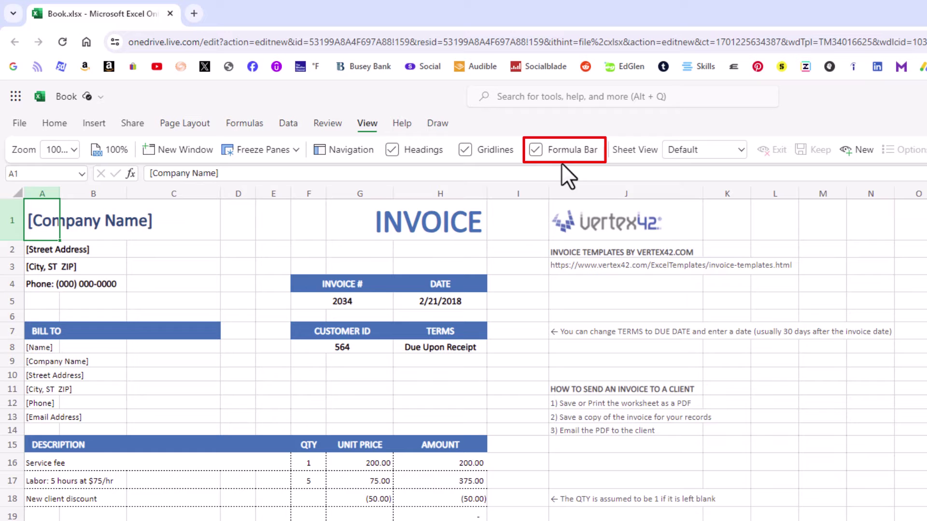
click(537, 151)
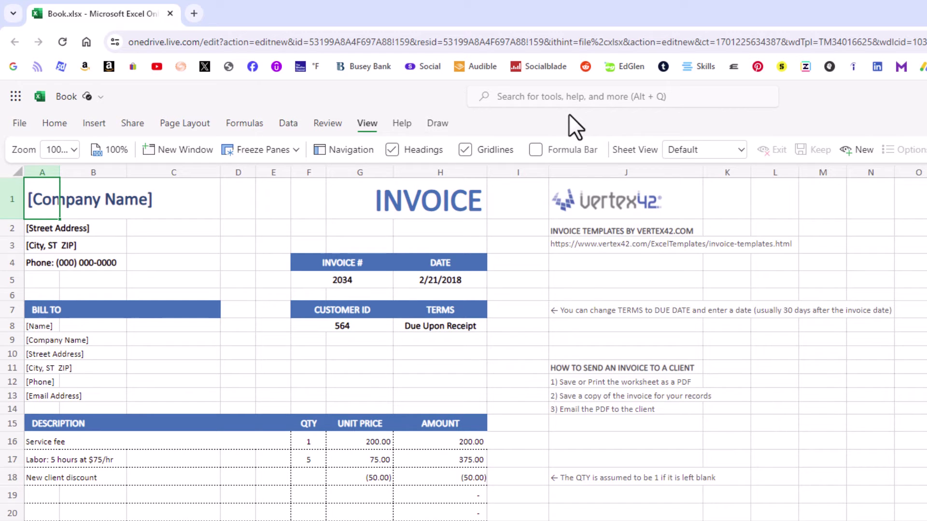
Step: Re-check the View tab's Formula Bar checkbox to show the formula bar again
click(537, 150)
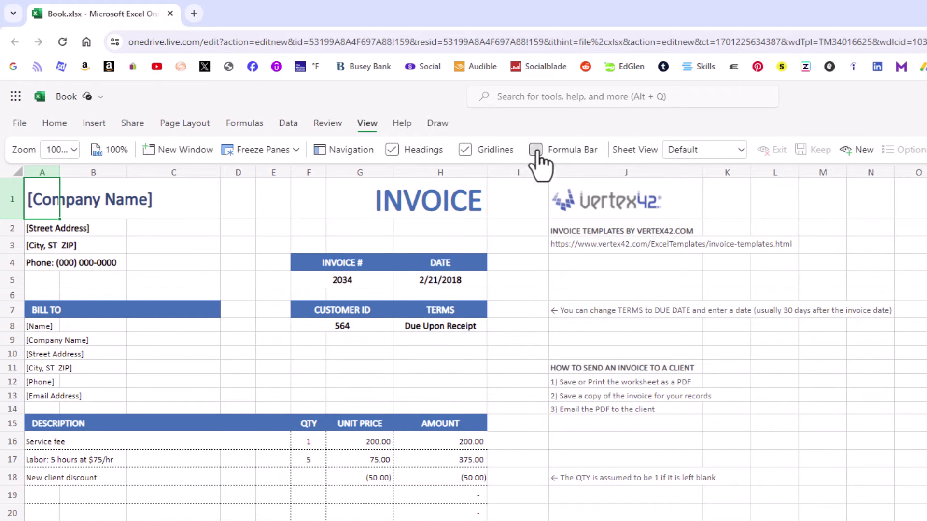